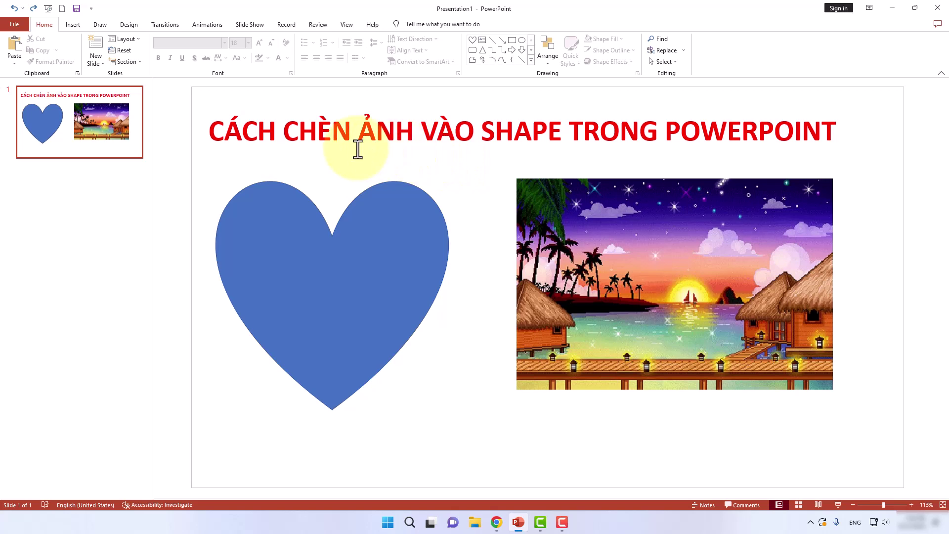
Select the sunset picture, deselect it, and select the blue heart shape.
click(410, 201)
click(653, 198)
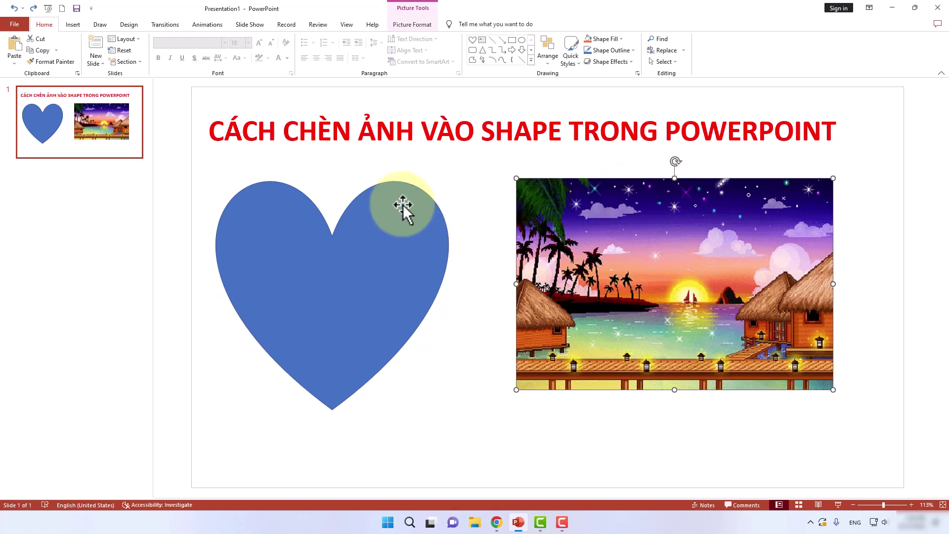
click(412, 201)
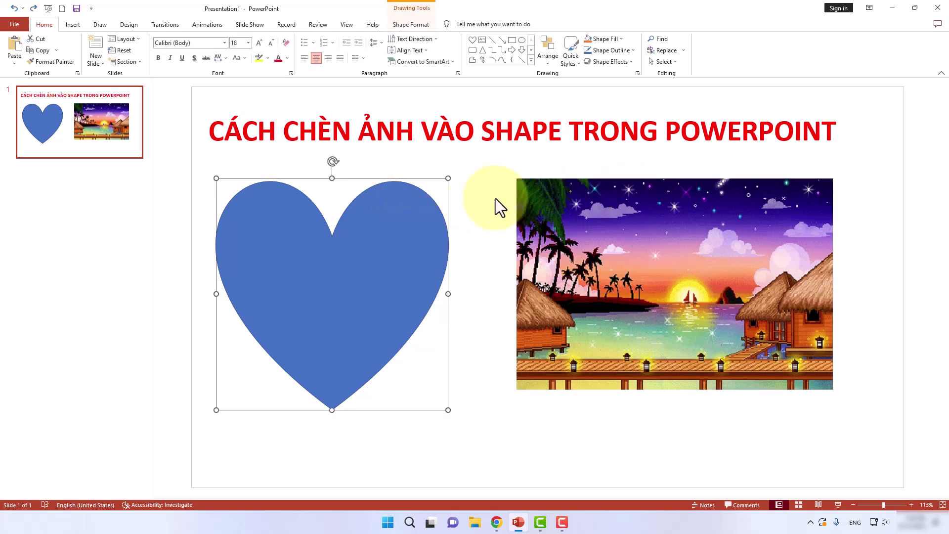
click(638, 199)
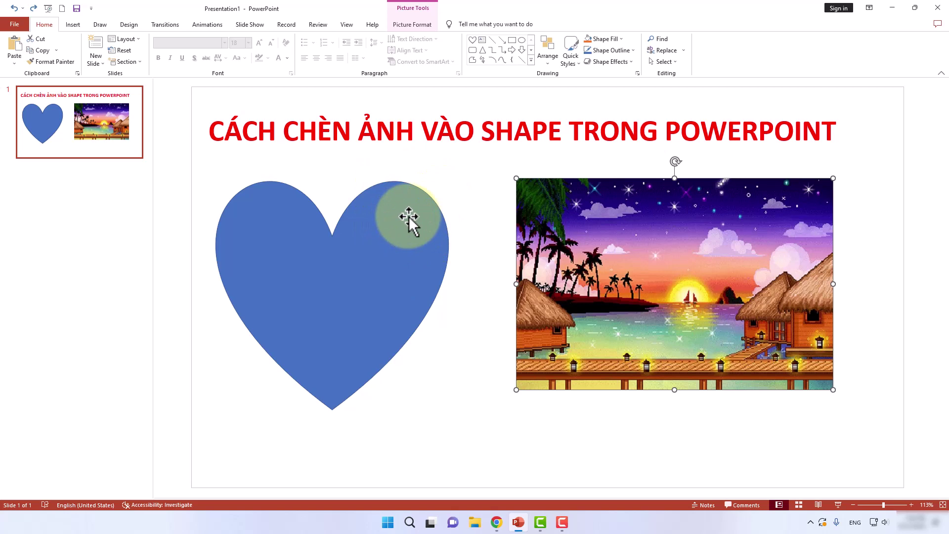
click(453, 174)
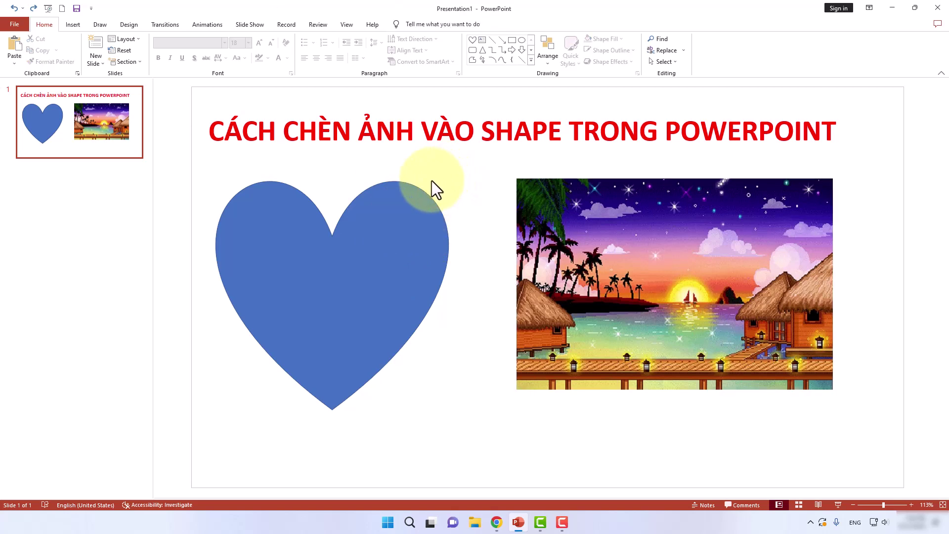
click(387, 192)
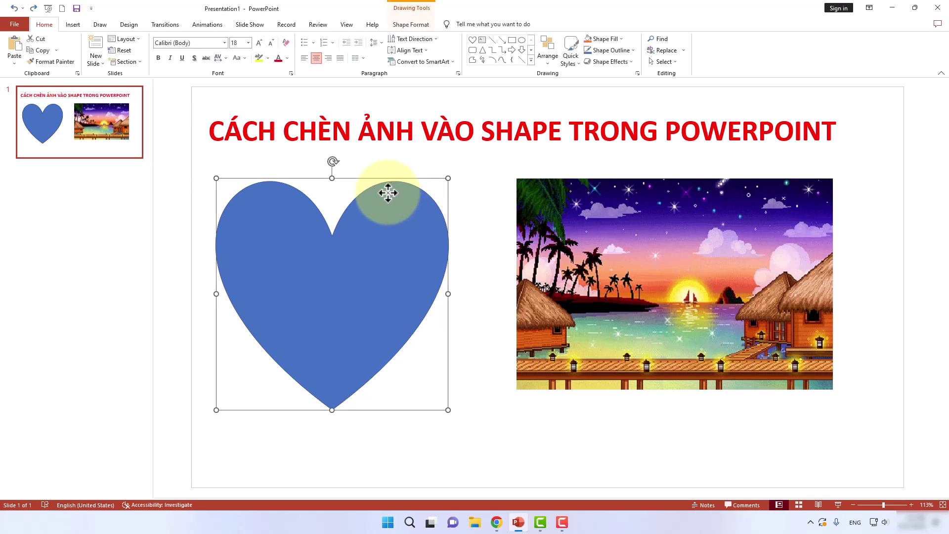
Open Format Shape for the heart and re-expand its Solid fill section.
right_click(388, 193)
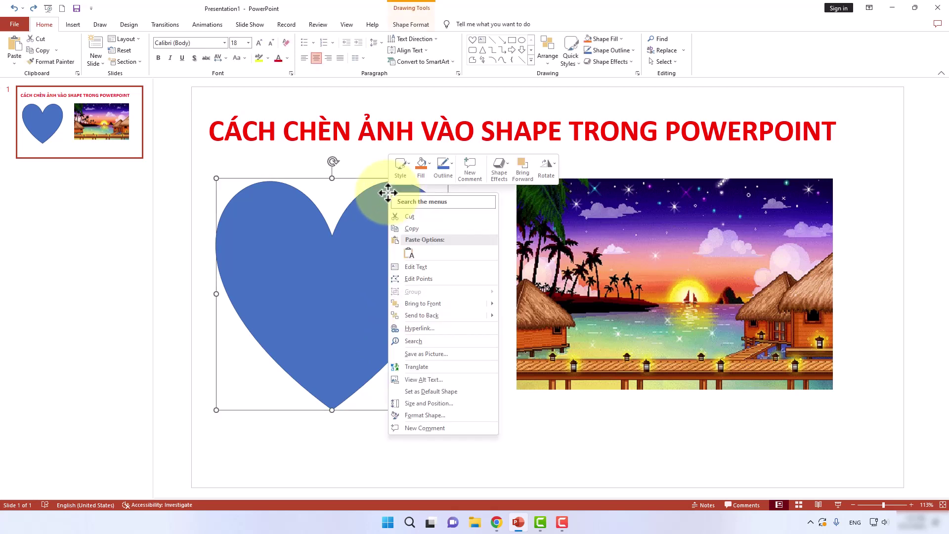
click(424, 415)
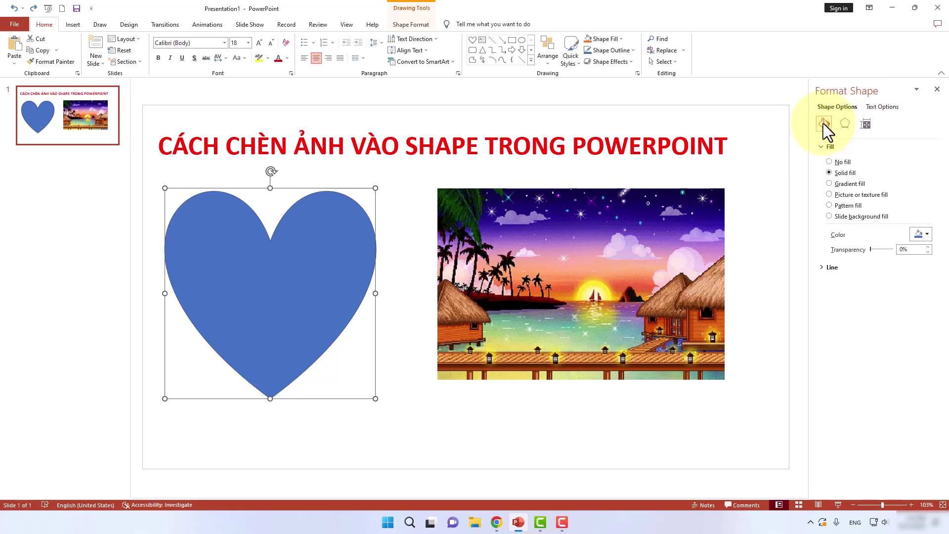
click(822, 146)
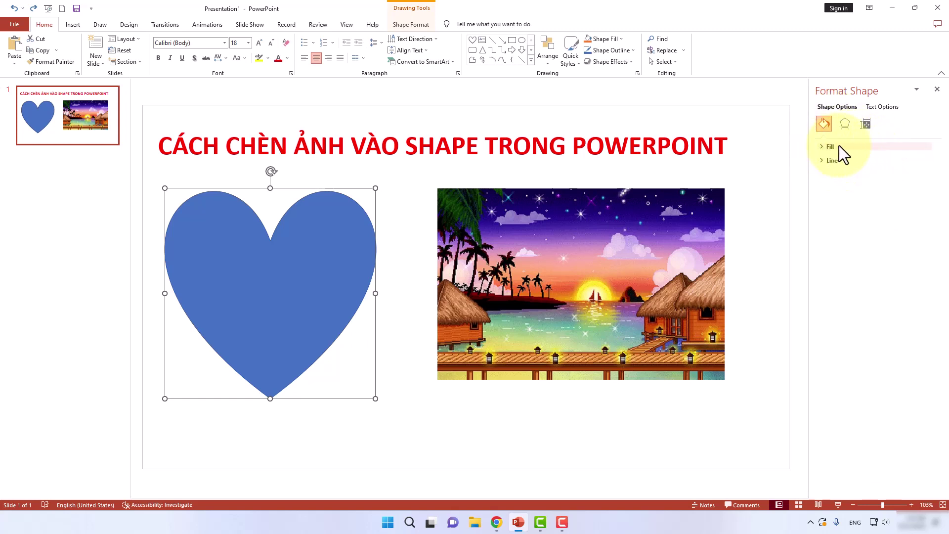
click(833, 144)
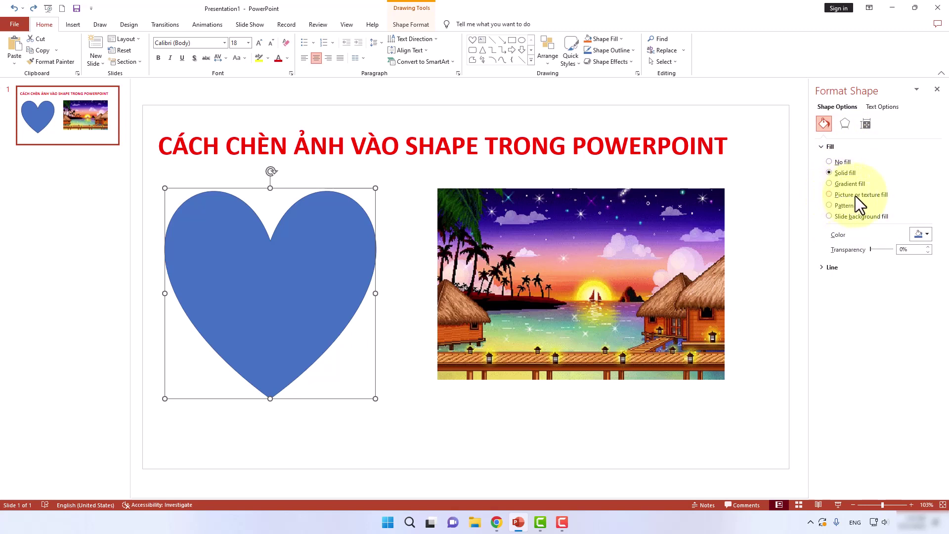
Fill the heart with the beach sunset image from the Desktop using Picture or texture fill.
click(831, 194)
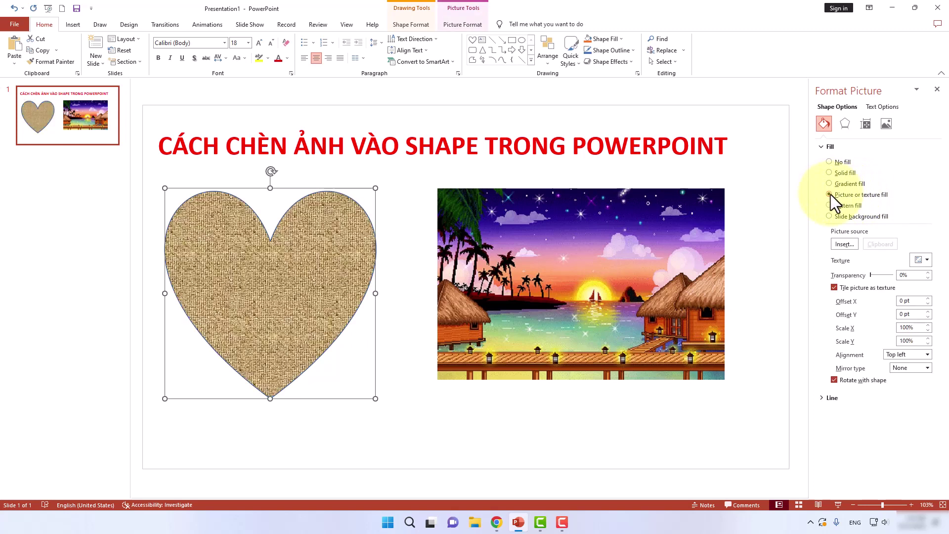
click(843, 243)
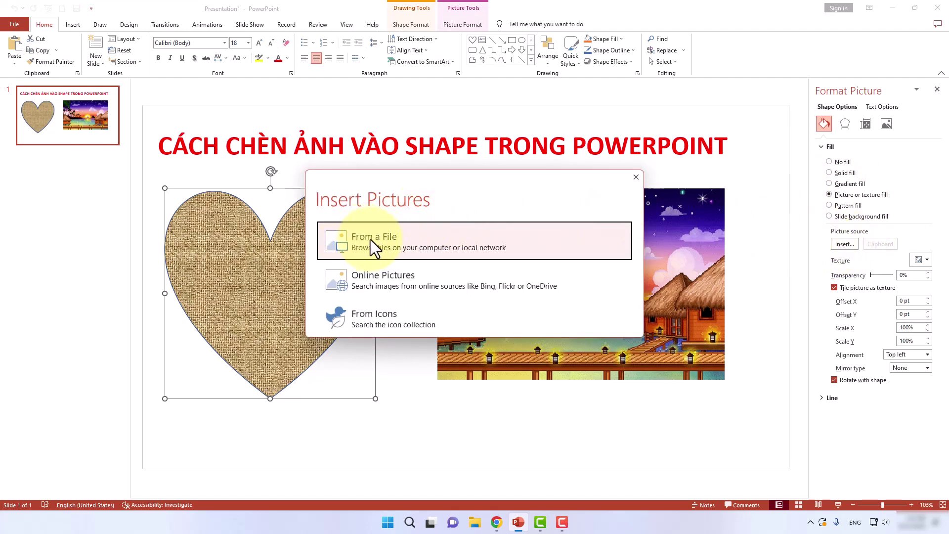
click(370, 240)
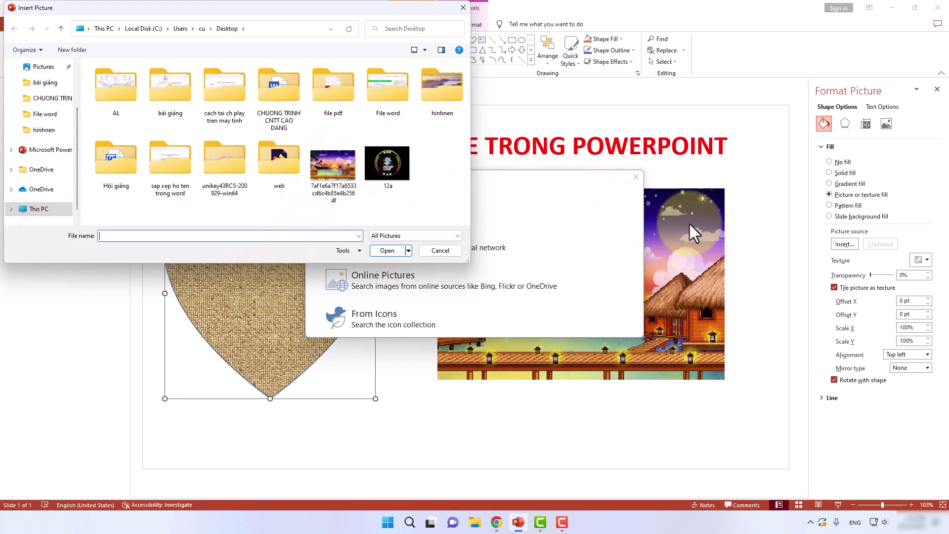
click(338, 167)
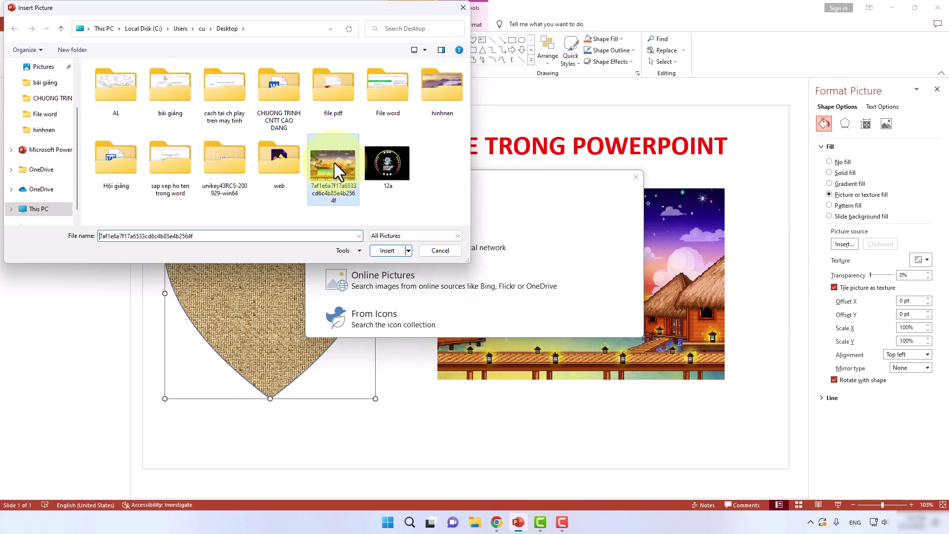
click(387, 250)
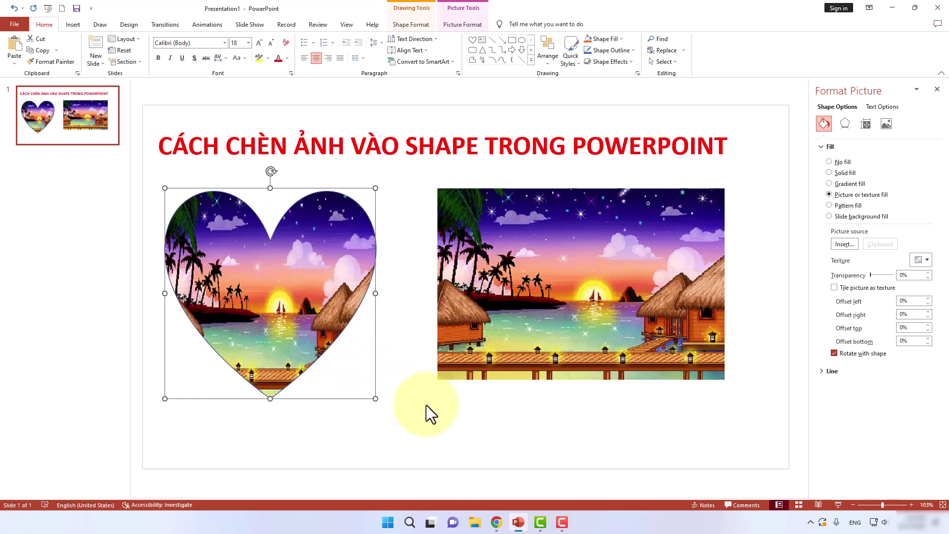
click(414, 393)
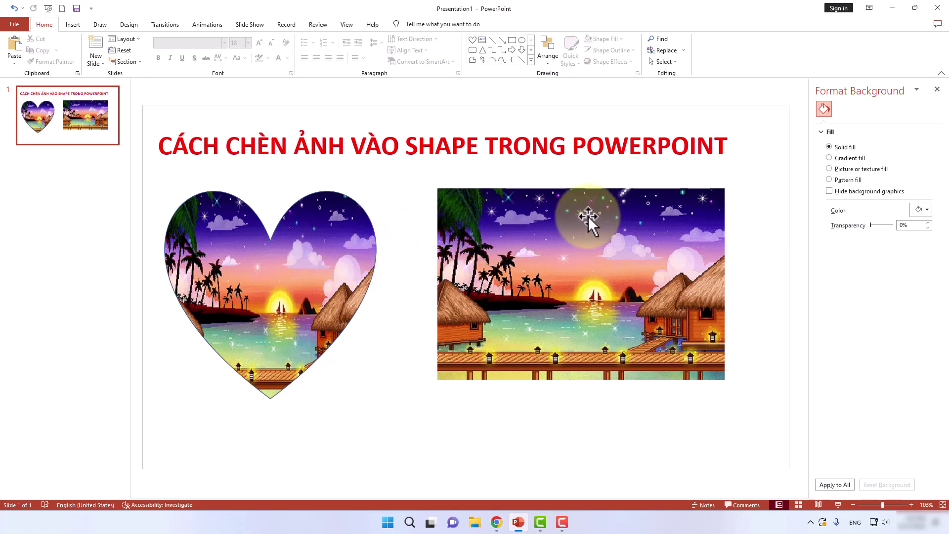
click(561, 209)
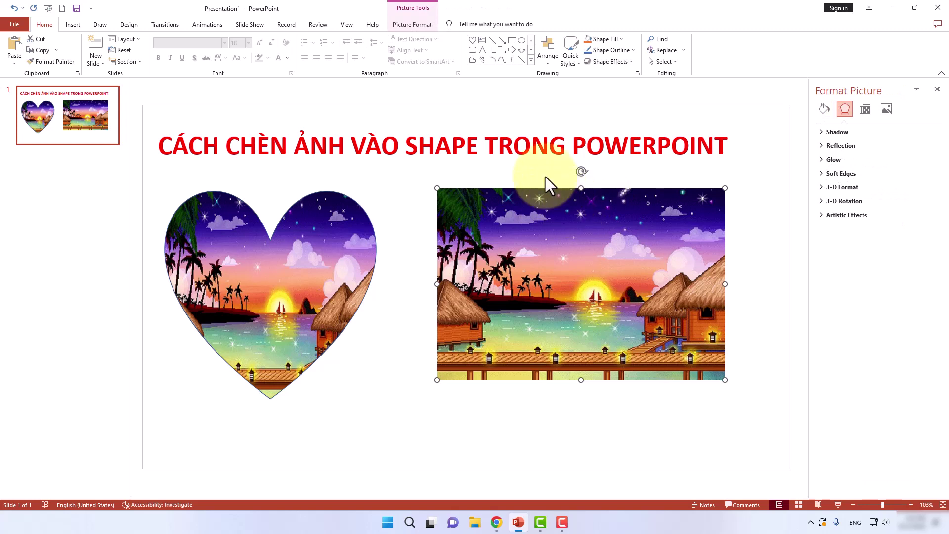
Crop the right sunset picture to the Heart shape with Crop to Shape.
click(423, 23)
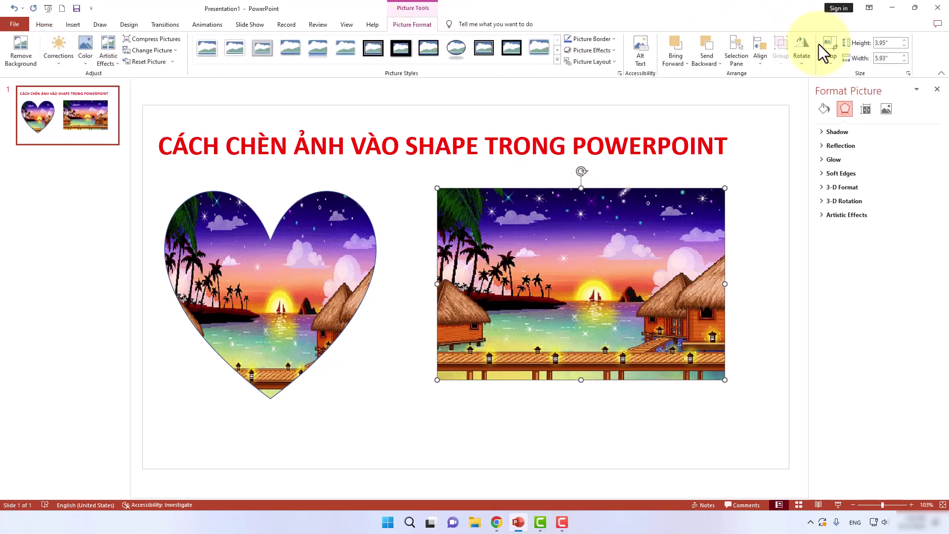
click(828, 64)
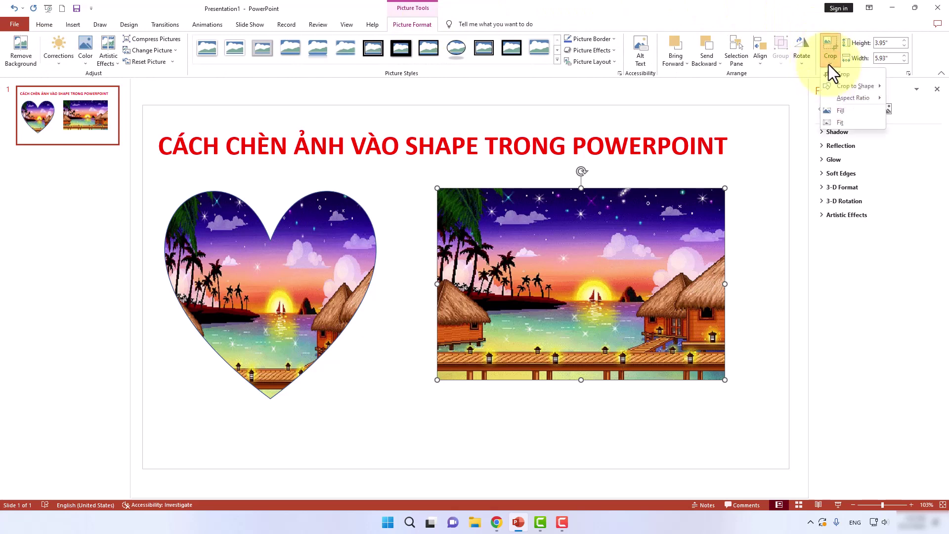
mouse_move(856, 87)
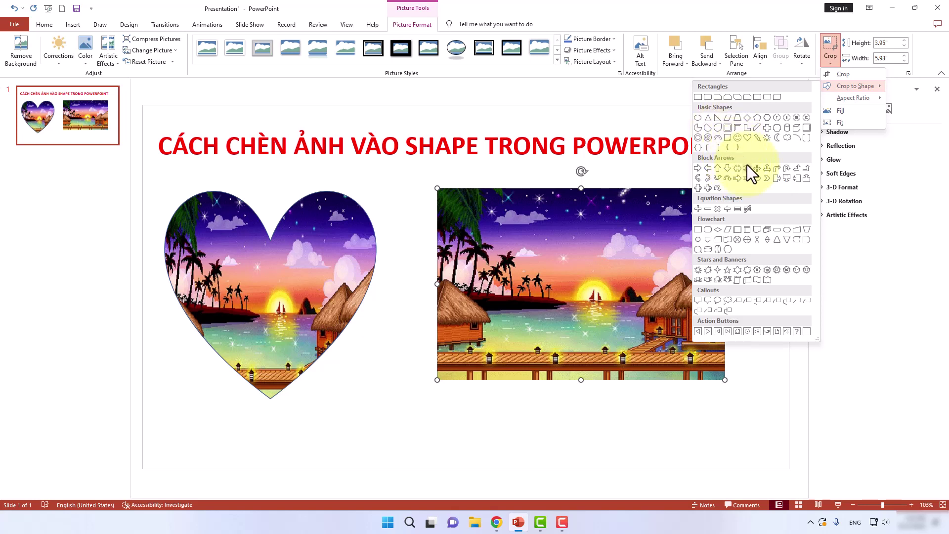
click(749, 137)
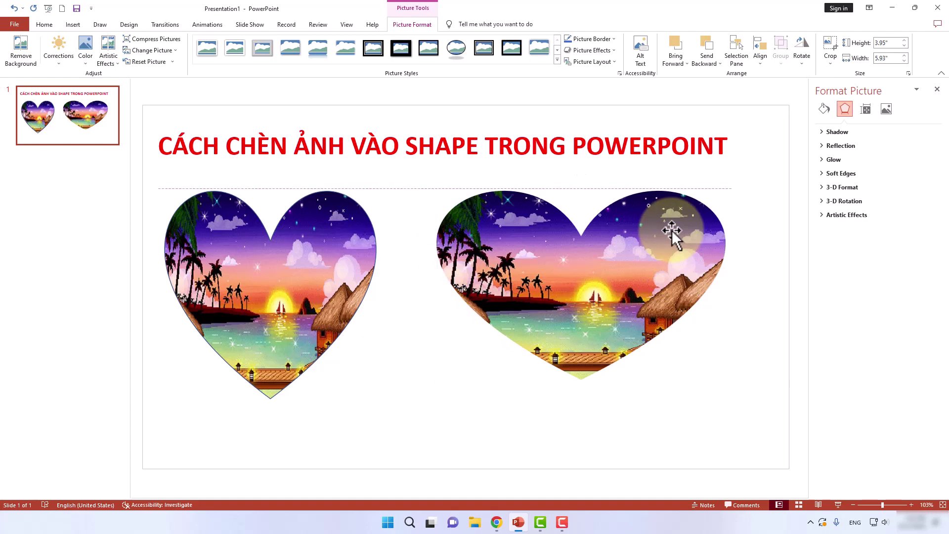
Resize the right heart to 5.76 x 3.84 inches beside the left heart, then reselect it.
drag(672, 229, 651, 223)
drag(417, 180, 359, 141)
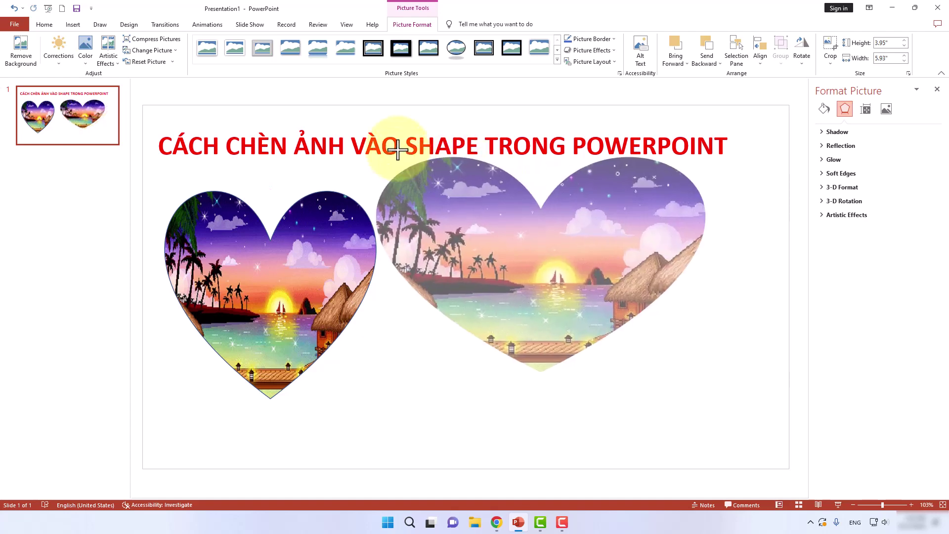
drag(456, 187, 503, 215)
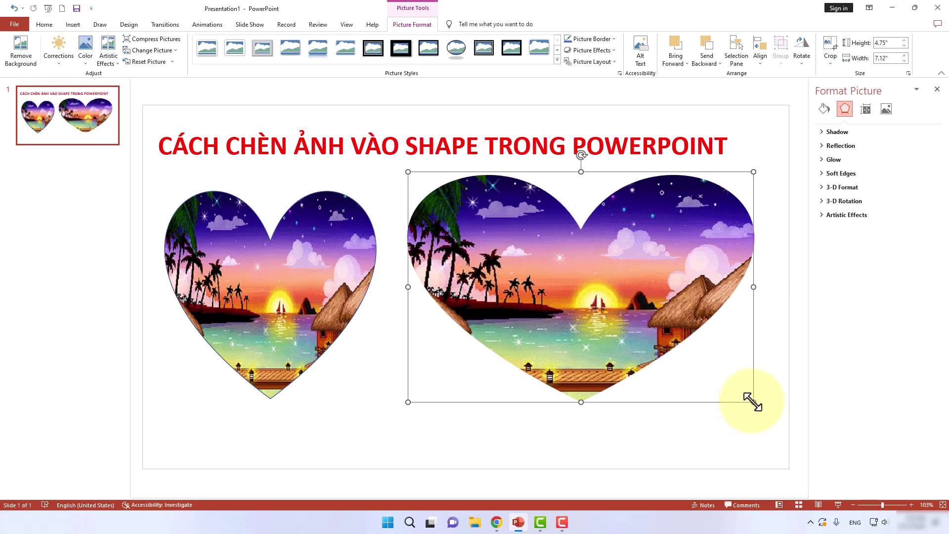
drag(753, 403, 688, 358)
drag(576, 271, 603, 309)
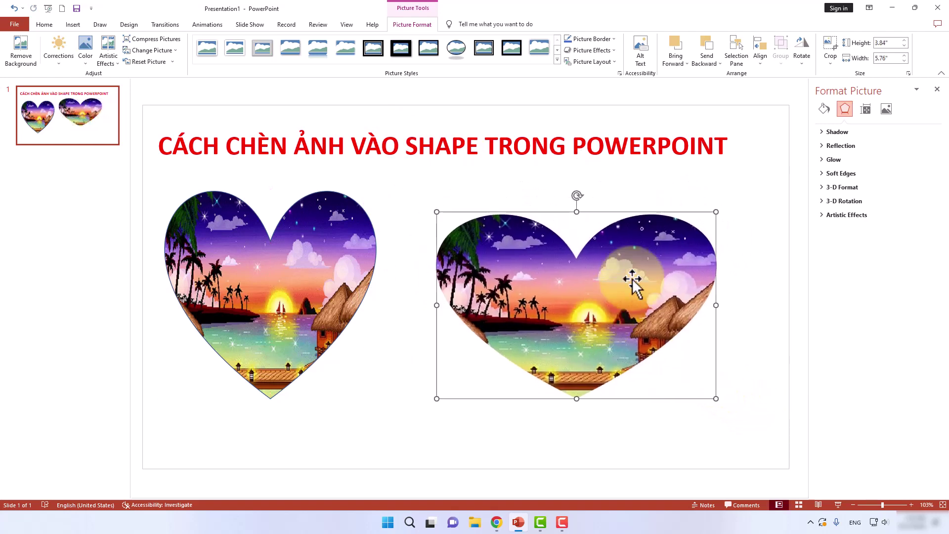
click(723, 223)
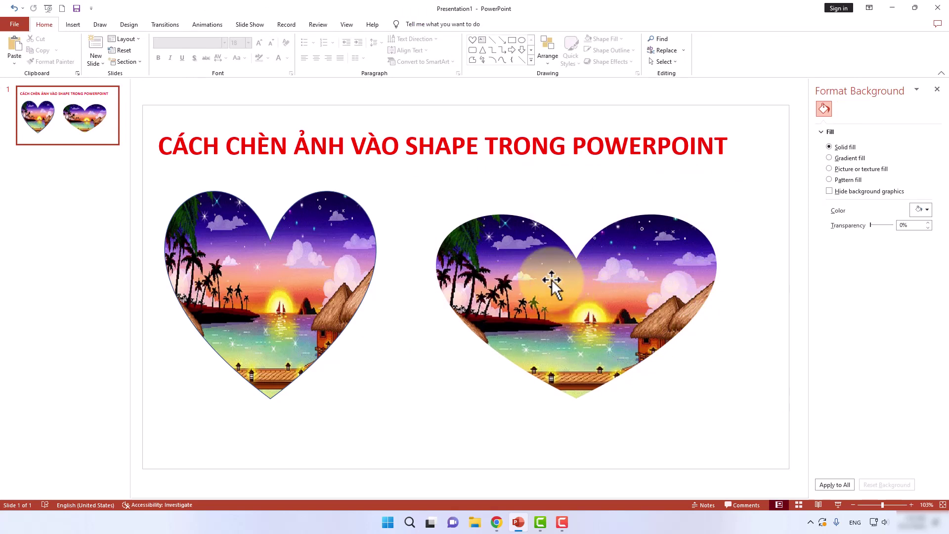
click(516, 238)
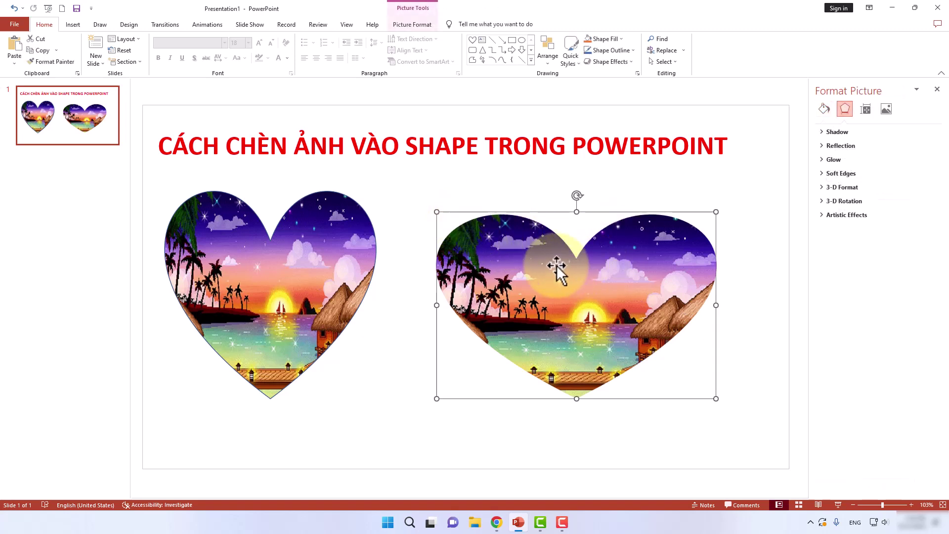
click(418, 26)
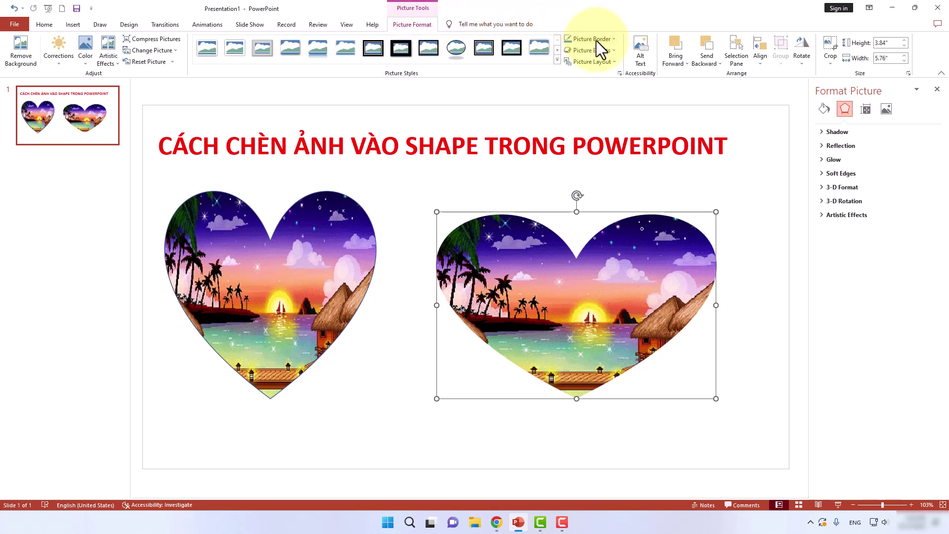
Give the right heart picture a 4½ pt purple border.
click(615, 40)
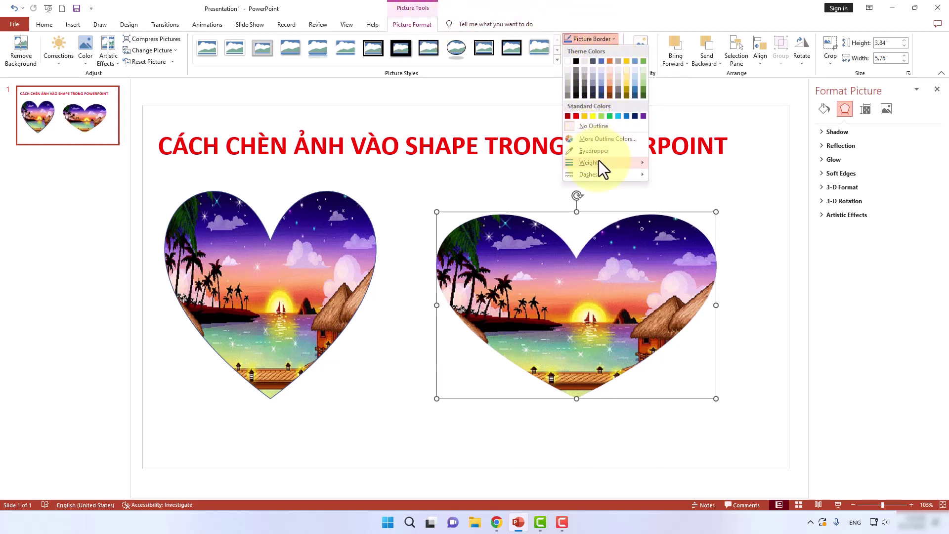
mouse_move(589, 163)
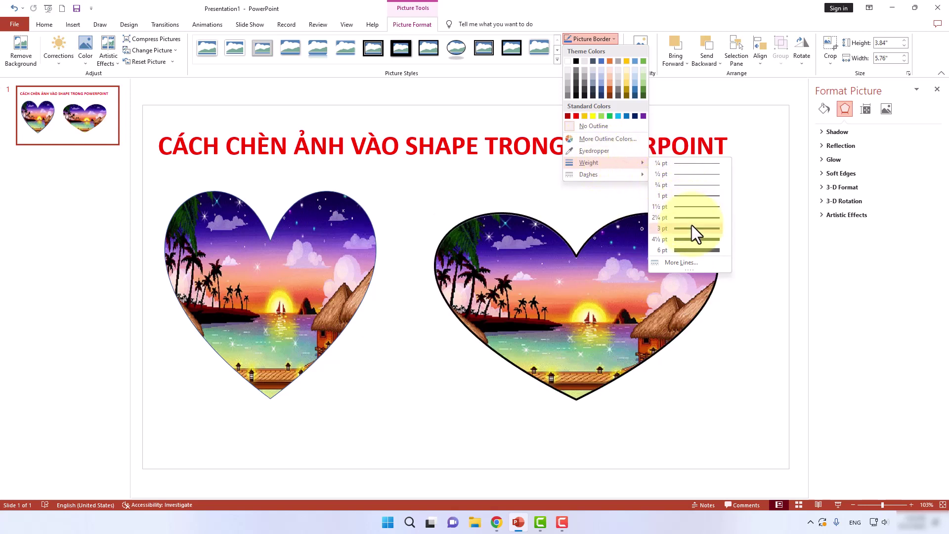
click(693, 240)
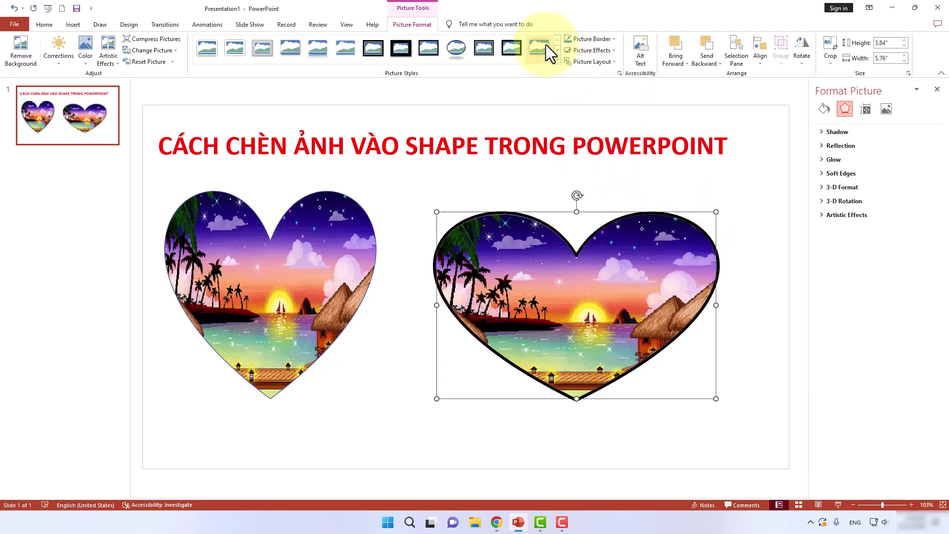
click(610, 39)
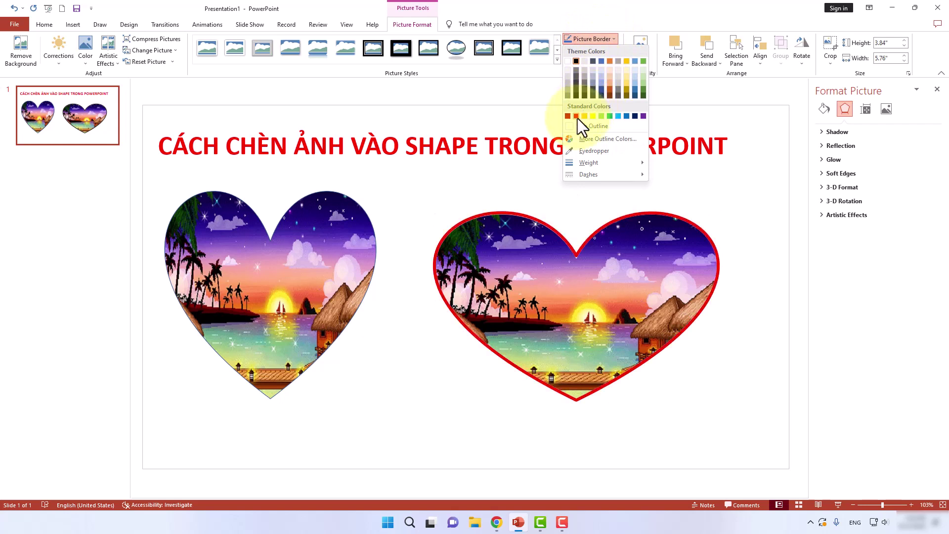
click(645, 117)
click(337, 204)
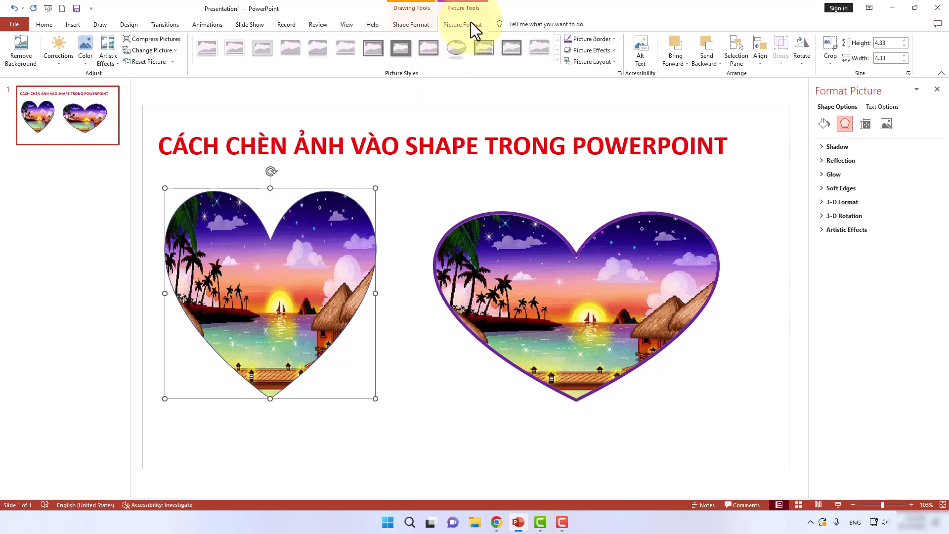
Give the left heart picture a thick blue border, then deselect it.
click(616, 39)
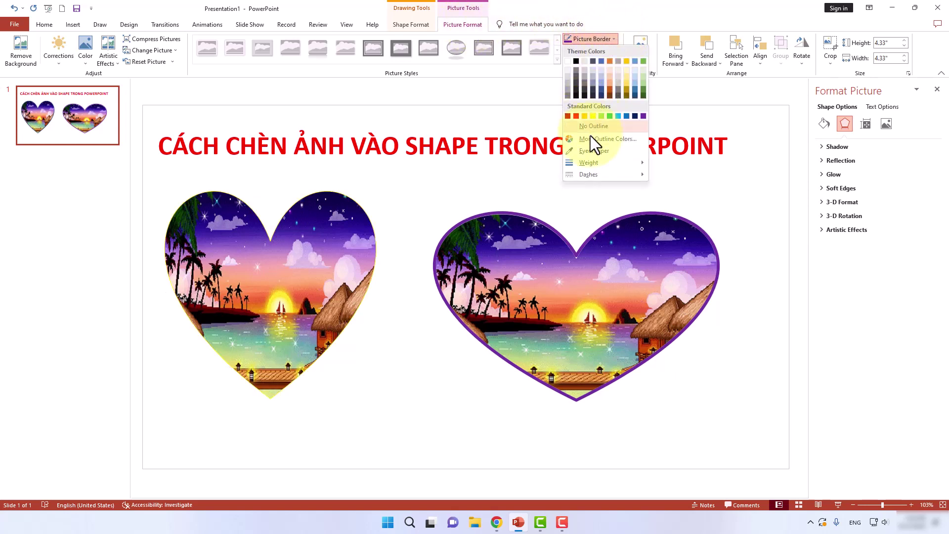
mouse_move(588, 162)
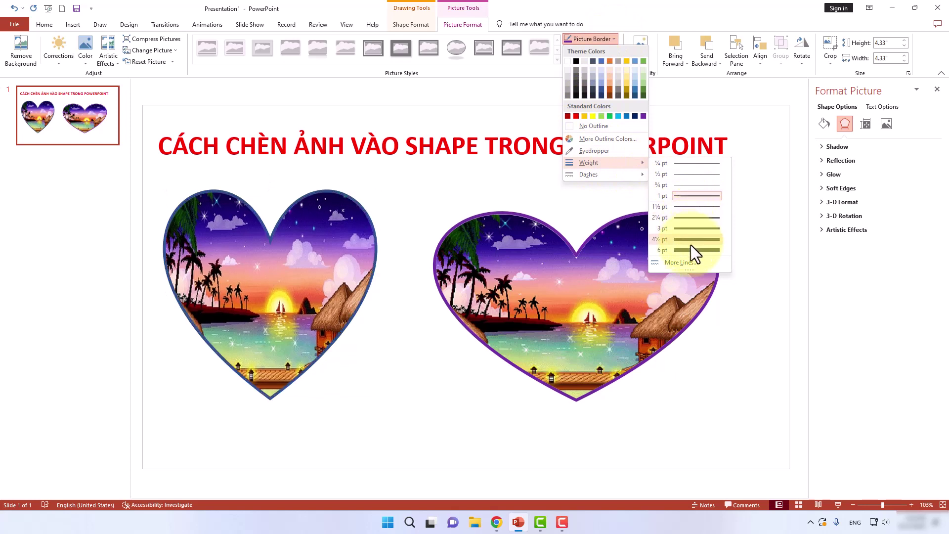
click(689, 247)
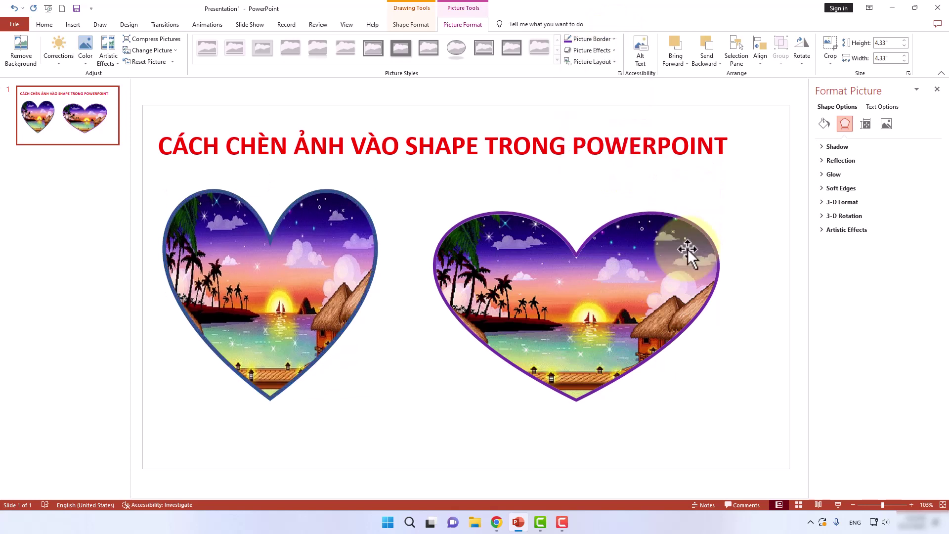
click(611, 40)
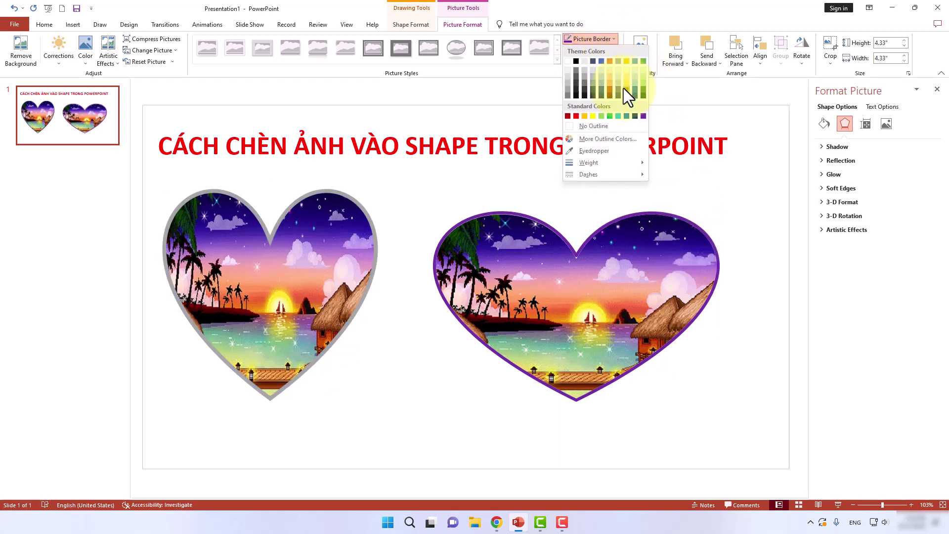
click(625, 116)
click(453, 199)
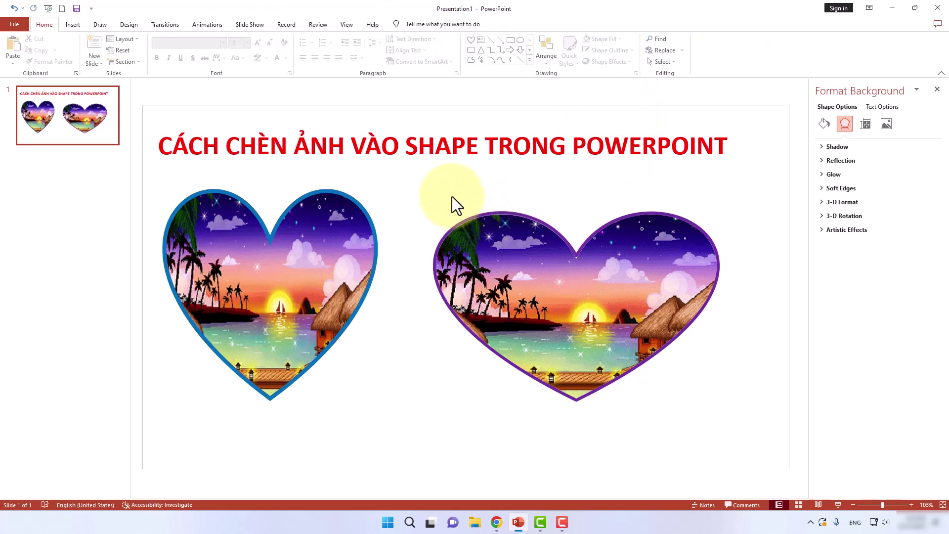